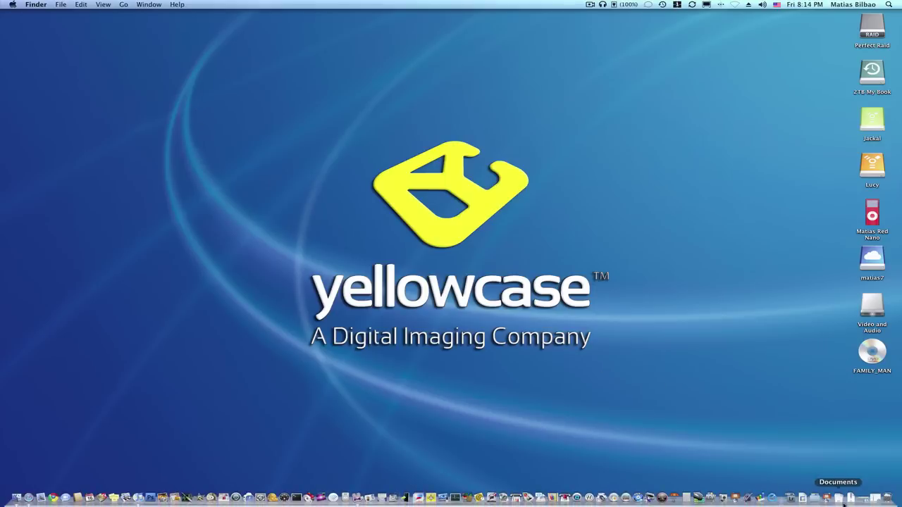
Step: Download RipIt for Mac from The Little App Factory website and reveal the downloaded RipIt.zip in its folder
{"action": "left_click", "coordinate": [866, 501]}
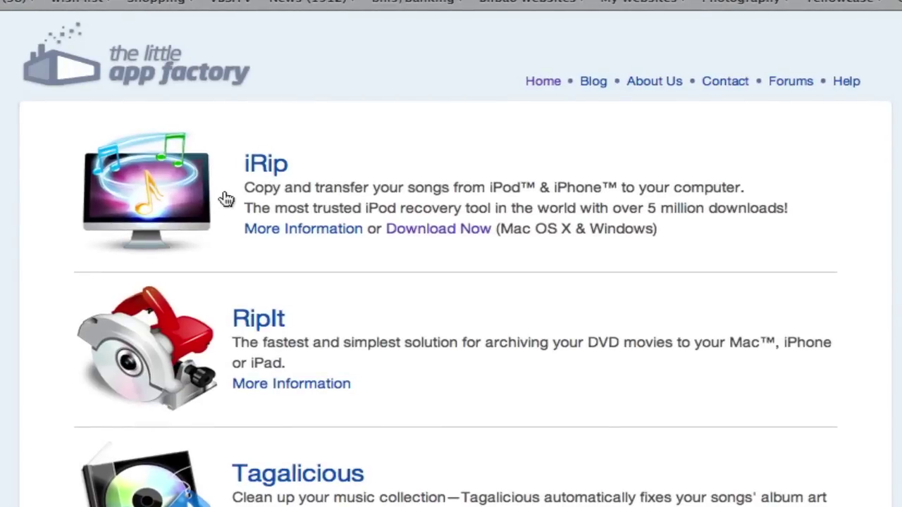
{"action": "left_click", "coordinate": [242, 332]}
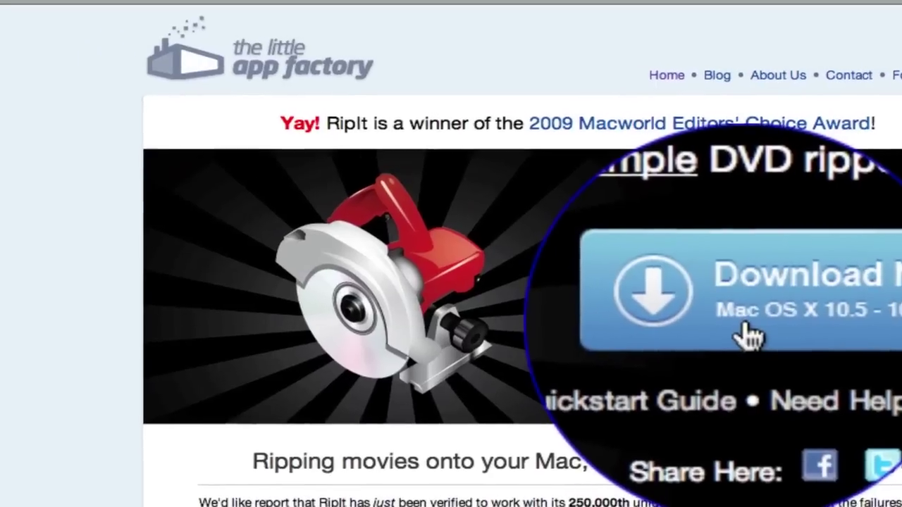
{"action": "left_click", "coordinate": [623, 327]}
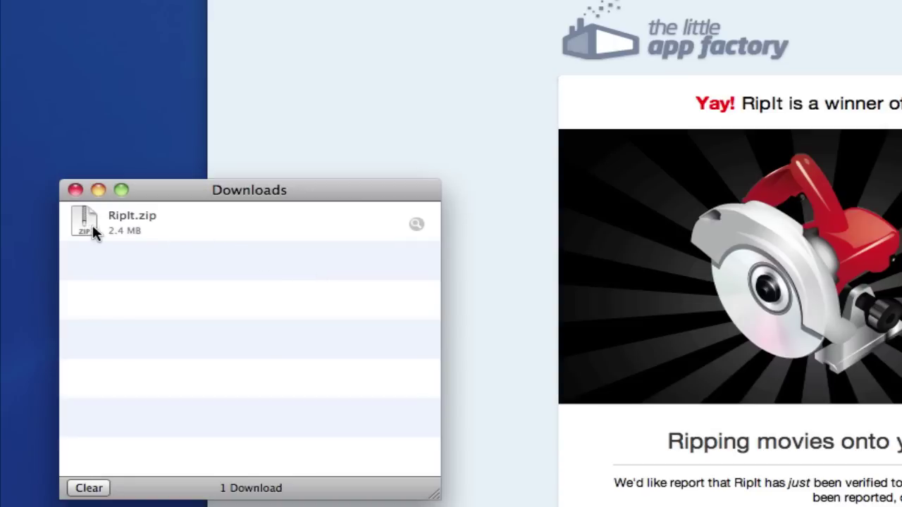
{"action": "left_click", "coordinate": [417, 224]}
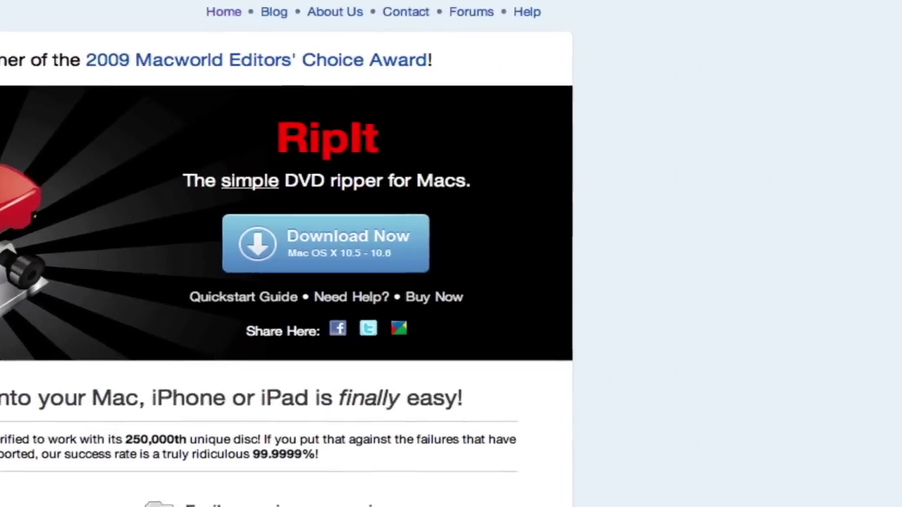
Step: Extract RipIt.zip on the desktop and move the leftover archive to the Trash
{"action": "left_click_drag", "start_coordinate": [693, 331], "coordinate": [681, 338]}
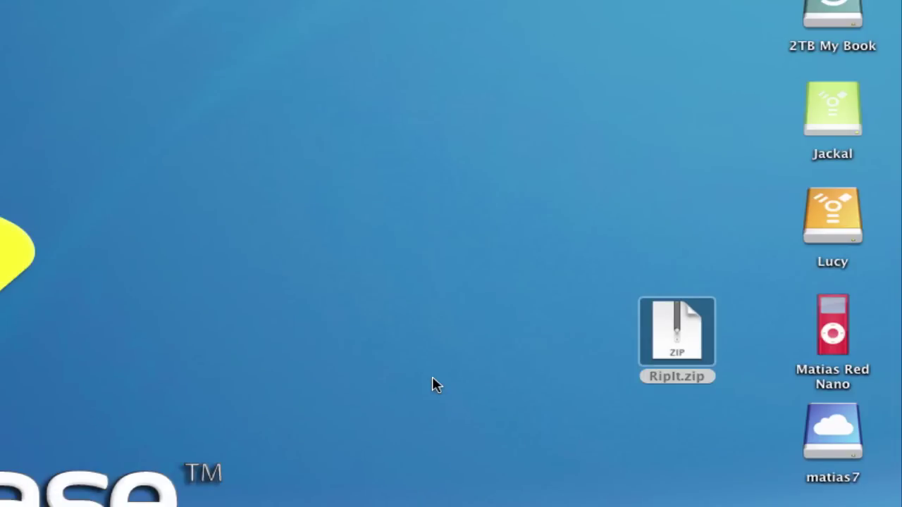
{"action": "left_click", "coordinate": [673, 348]}
{"action": "double_click", "coordinate": [673, 347]}
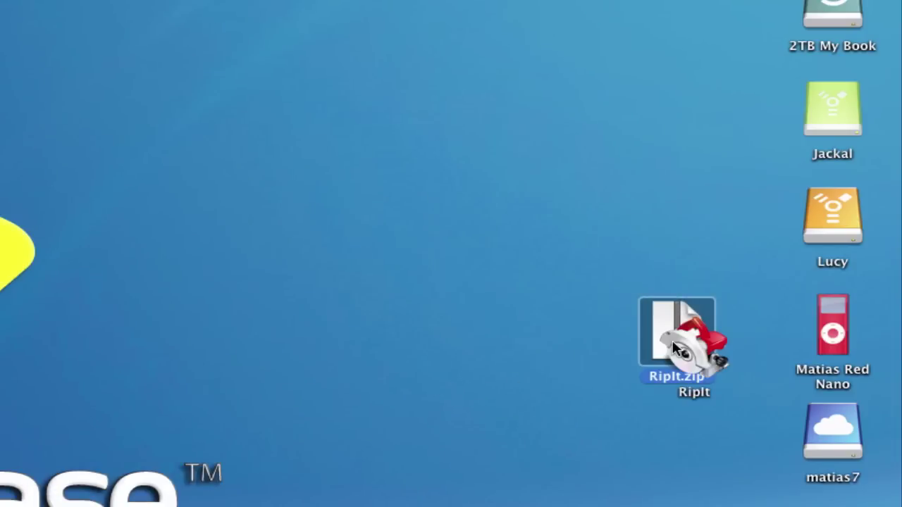
{"action": "left_click_drag", "start_coordinate": [713, 356], "coordinate": [535, 395]}
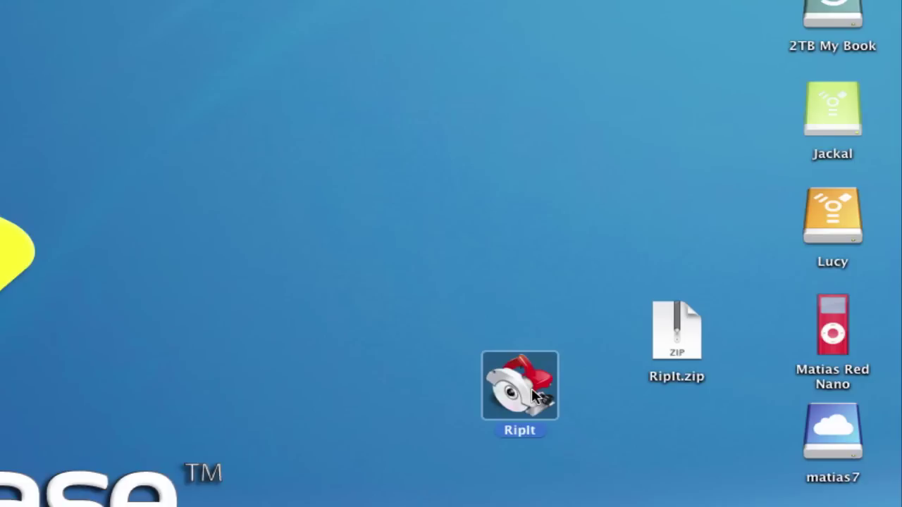
{"action": "left_click_drag", "start_coordinate": [670, 346], "coordinate": [676, 371]}
{"action": "left_click_drag", "start_coordinate": [660, 209], "coordinate": [860, 495]}
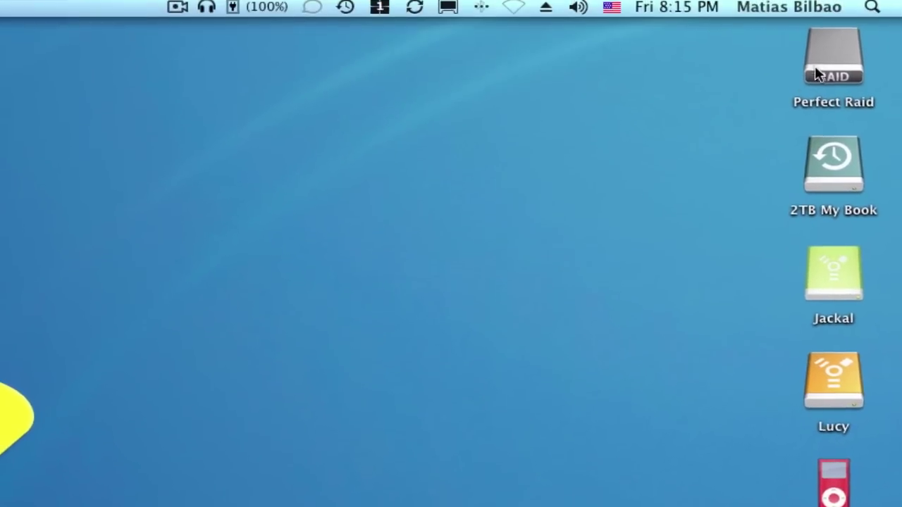
Step: Move the RipIt application from the desktop into the Applications folder on the Perfect Raid drive
{"action": "double_click", "coordinate": [843, 27]}
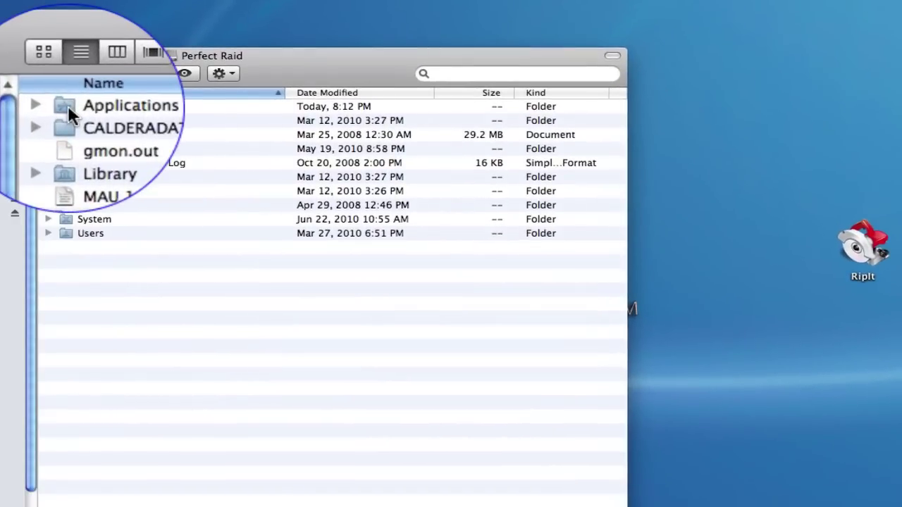
{"action": "double_click", "coordinate": [68, 108]}
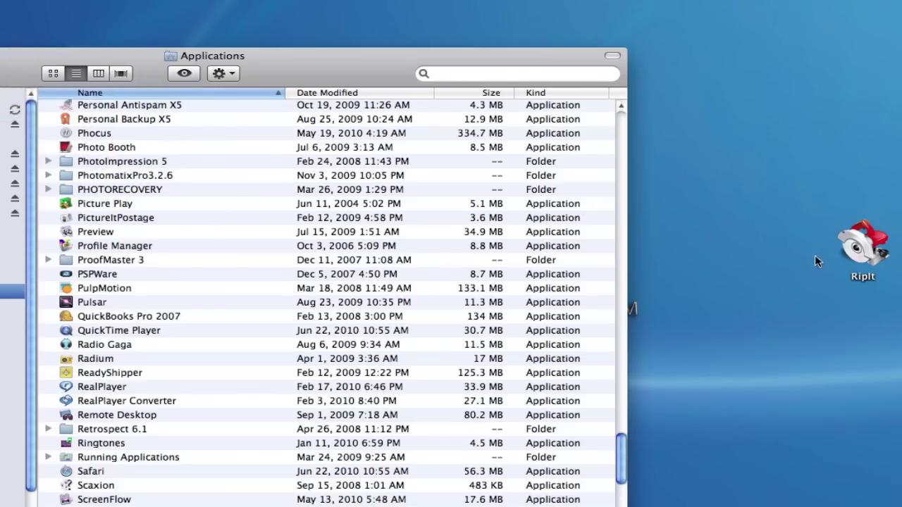
{"action": "left_click_drag", "start_coordinate": [862, 246], "coordinate": [276, 288]}
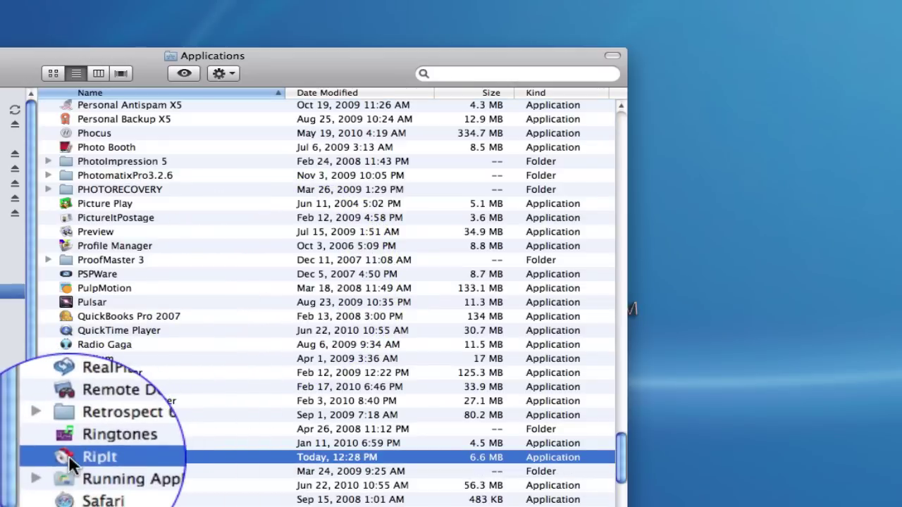
Step: Launch RipIt from the Applications folder, approve opening the downloaded app, and close the Applications window behind it
{"action": "double_click", "coordinate": [68, 456]}
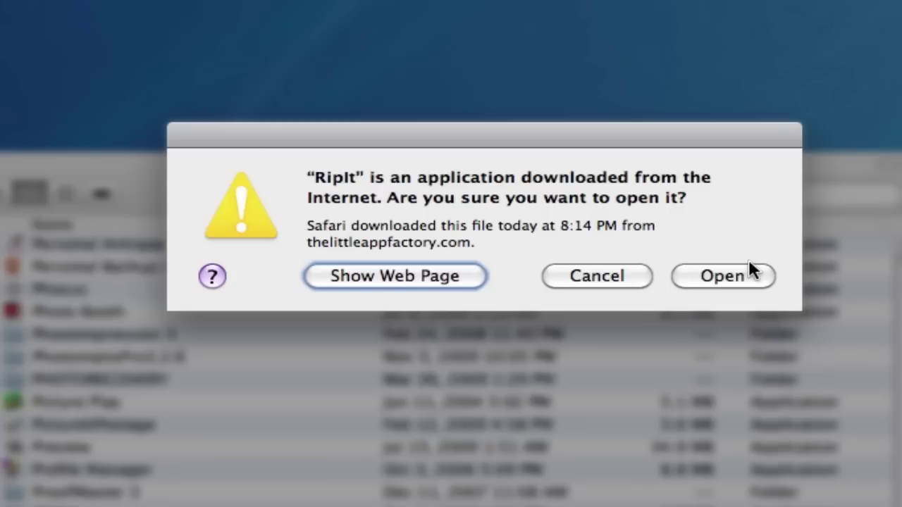
{"action": "left_click", "coordinate": [715, 279]}
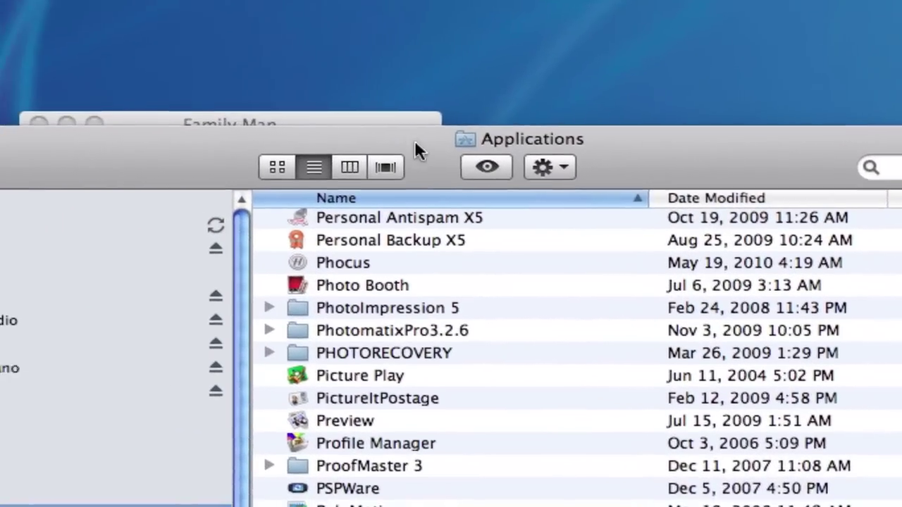
{"action": "left_click", "coordinate": [373, 120]}
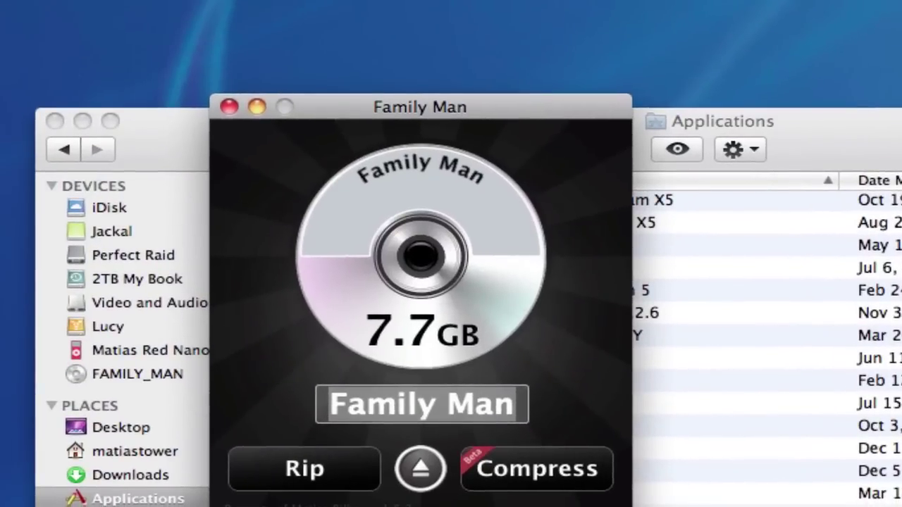
{"action": "left_click", "coordinate": [55, 121]}
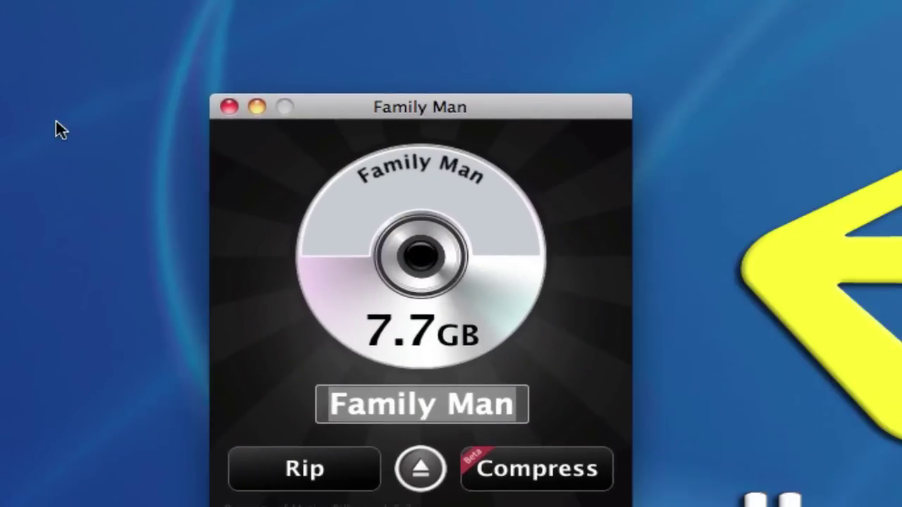
{"action": "left_click_drag", "start_coordinate": [455, 110], "coordinate": [518, 56]}
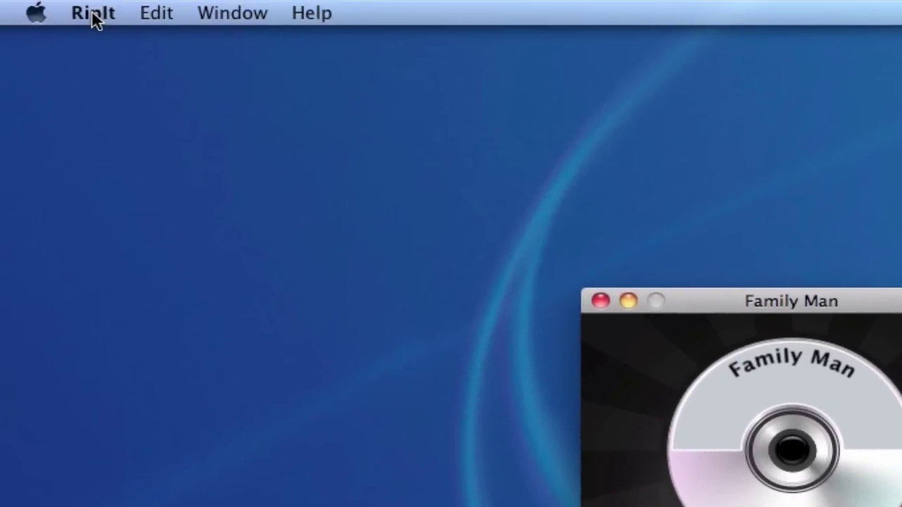
Step: Review RipIt's General and Compress preferences, including the destination options for ripped movies, keeping Desktop as the location
{"action": "left_click", "coordinate": [94, 15]}
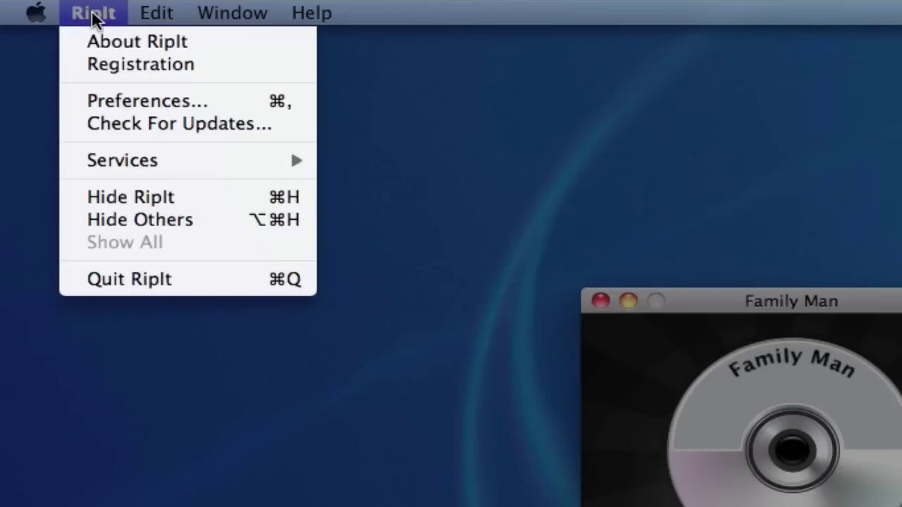
{"action": "left_click", "coordinate": [186, 104]}
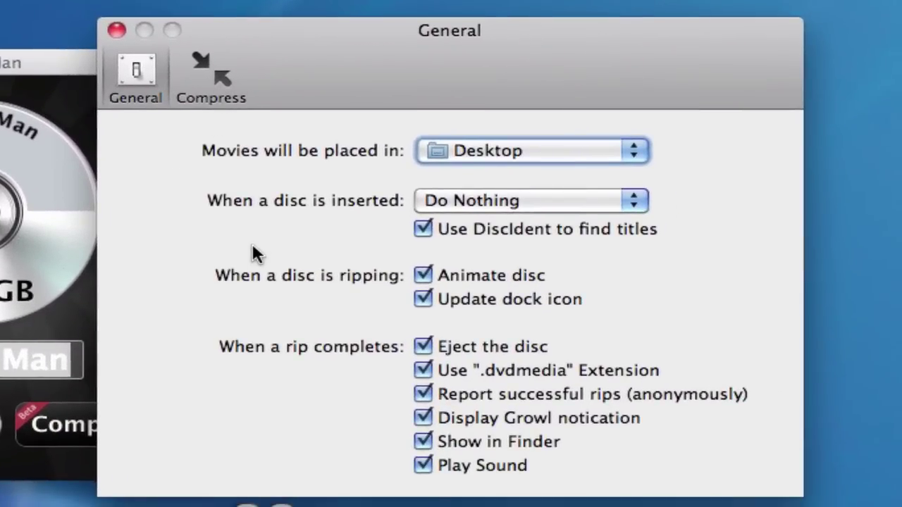
{"action": "left_click", "coordinate": [206, 77]}
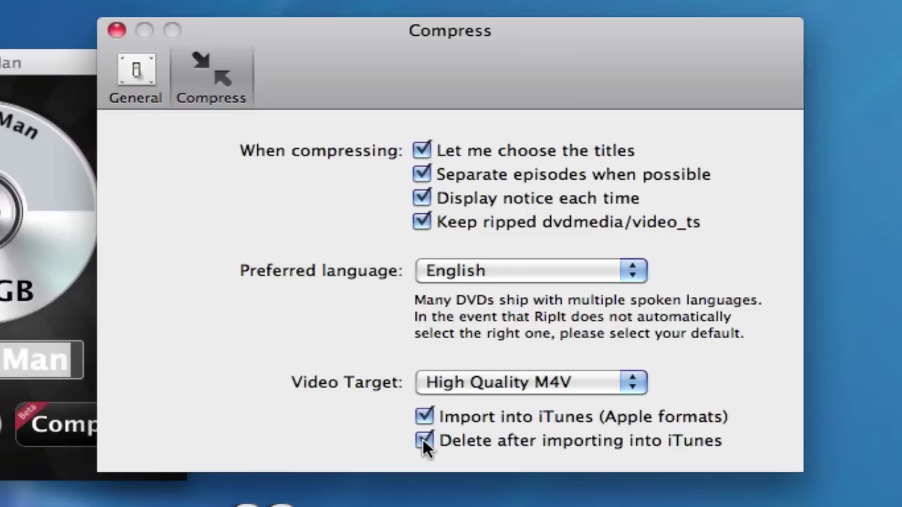
{"action": "left_click", "coordinate": [137, 77]}
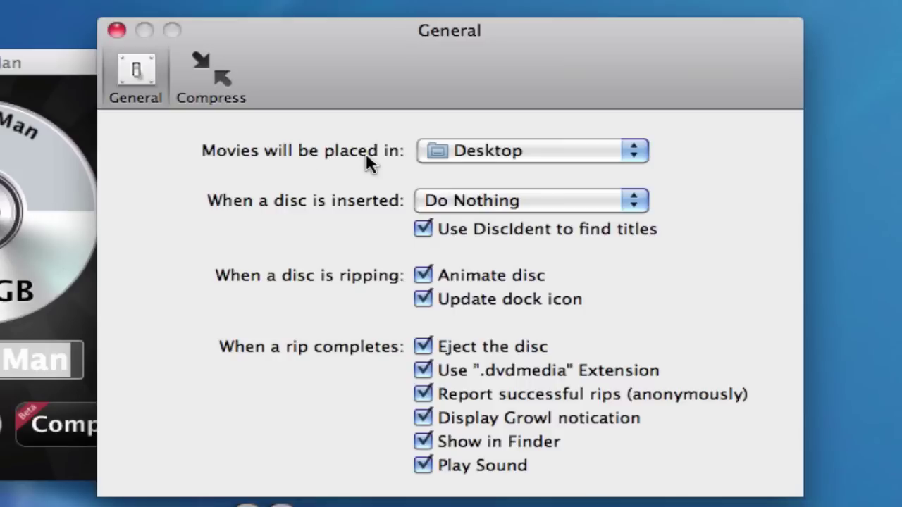
{"action": "left_click", "coordinate": [498, 156]}
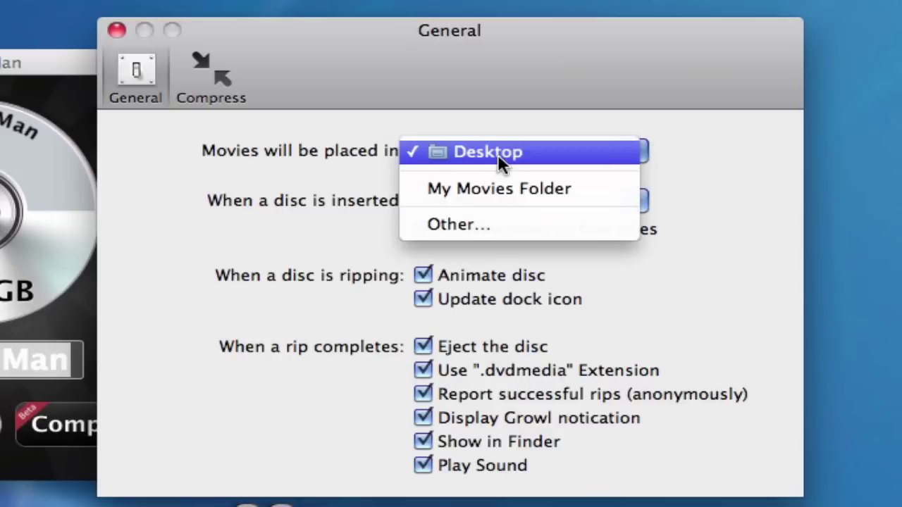
{"action": "left_click", "coordinate": [499, 157]}
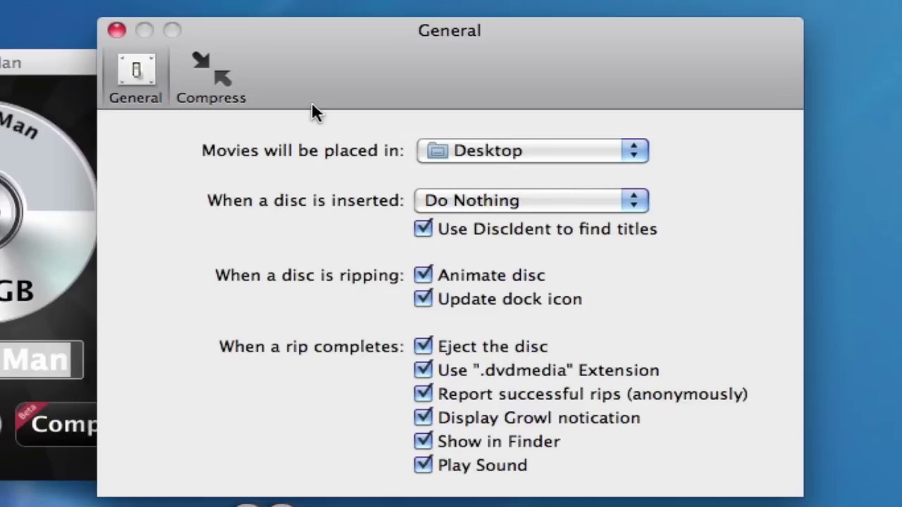
{"action": "left_click", "coordinate": [211, 77]}
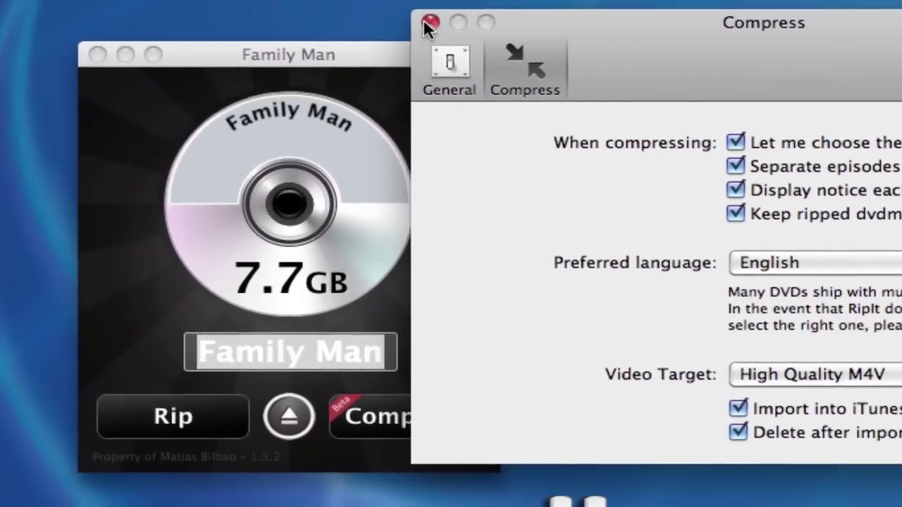
{"action": "left_click", "coordinate": [429, 27]}
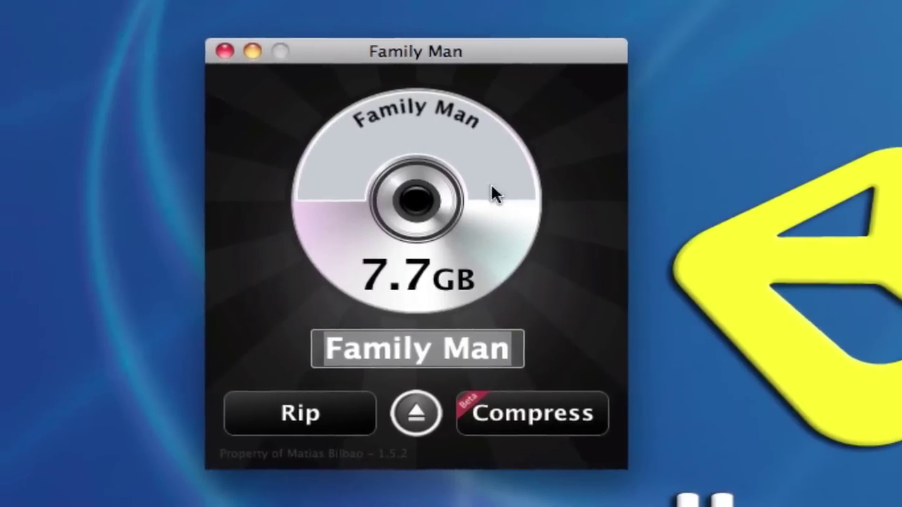
Step: Select the entire title text of the Family Man disc in its name field
{"action": "left_click", "coordinate": [507, 353]}
{"action": "key", "text": "shift+Left"}
{"action": "key", "text": "shift+Left"}
{"action": "key", "text": "shift+Left"}
{"action": "key", "text": "shift+Left"}
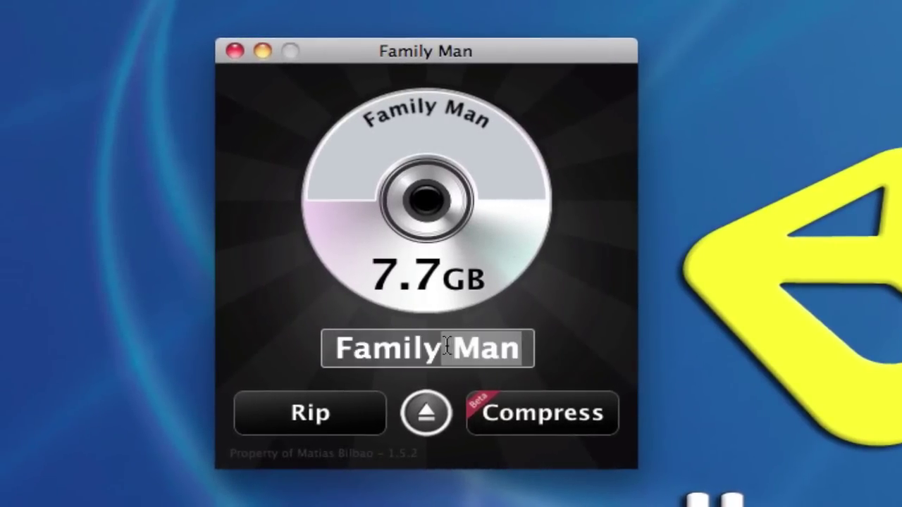
{"action": "key", "text": "shift+Left"}
{"action": "key", "text": "shift+Left"}
{"action": "key", "text": "shift+Left"}
{"action": "key", "text": "shift+Left"}
{"action": "key", "text": "shift+Left"}
{"action": "key", "text": "shift+Left"}
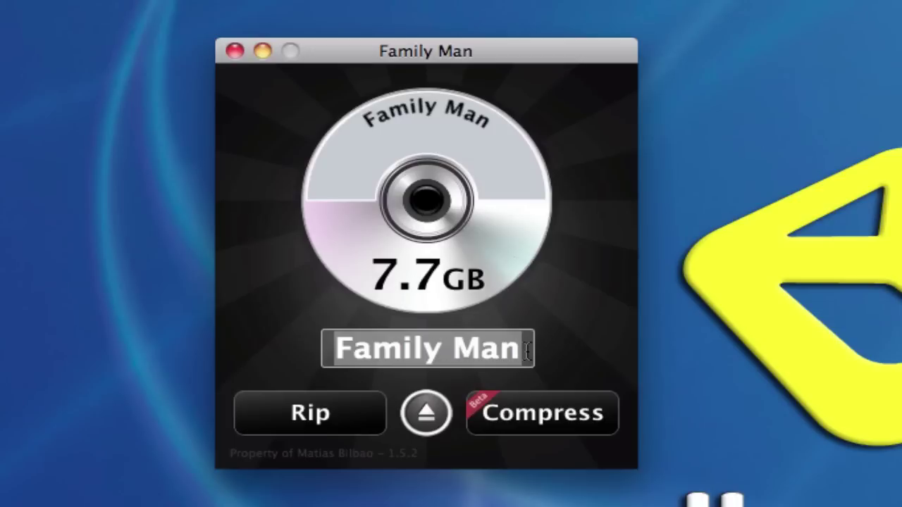
Step: Start compressing the Family Man disc with automatic title selection and stop the compress notice from showing again
{"action": "left_click", "coordinate": [541, 421]}
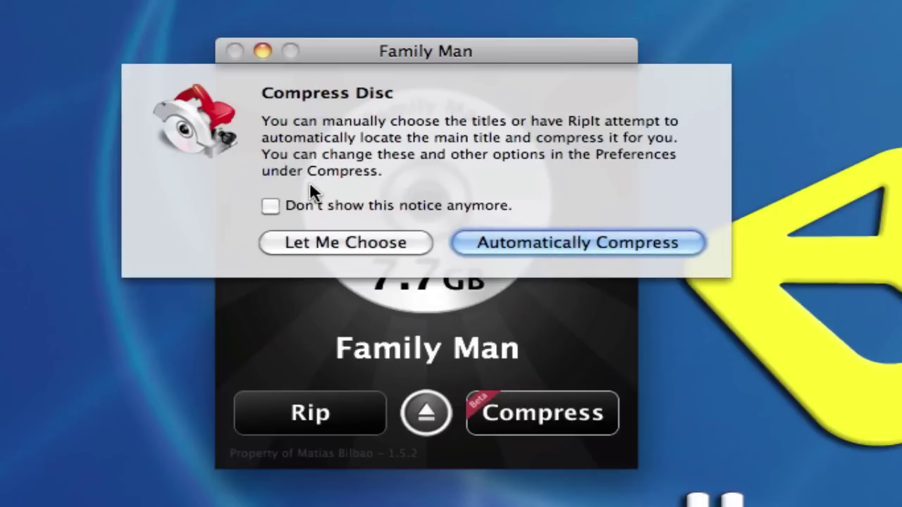
{"action": "left_click", "coordinate": [271, 208]}
{"action": "left_click", "coordinate": [583, 245]}
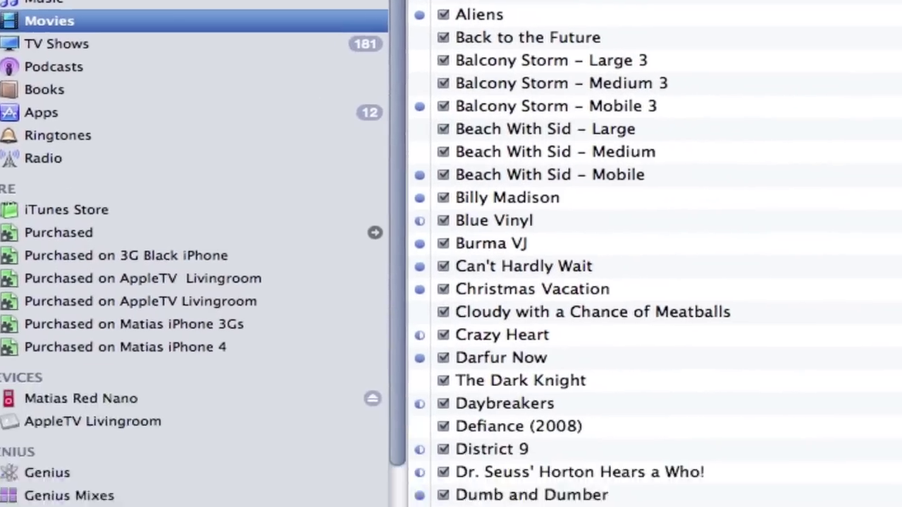
Step: Find Family Man in the iTunes movie library and play it
{"action": "left_click", "coordinate": [499, 427]}
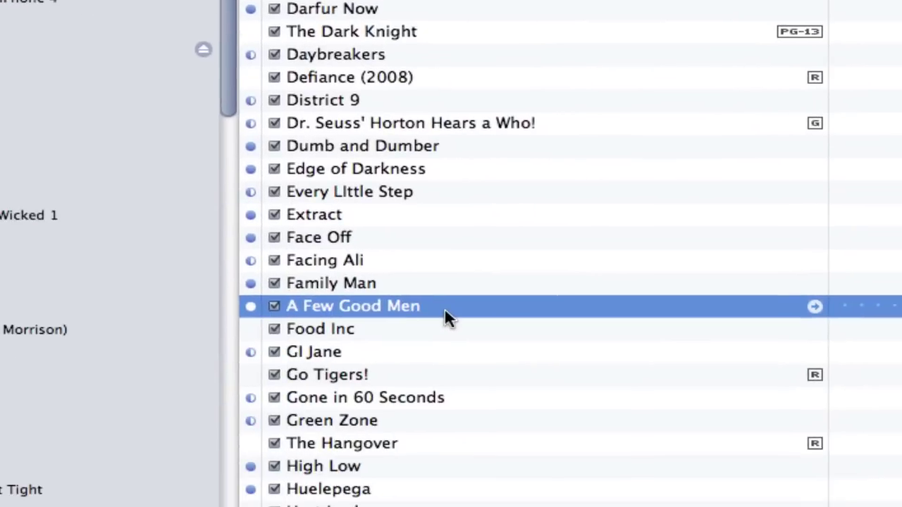
{"action": "left_click", "coordinate": [338, 282]}
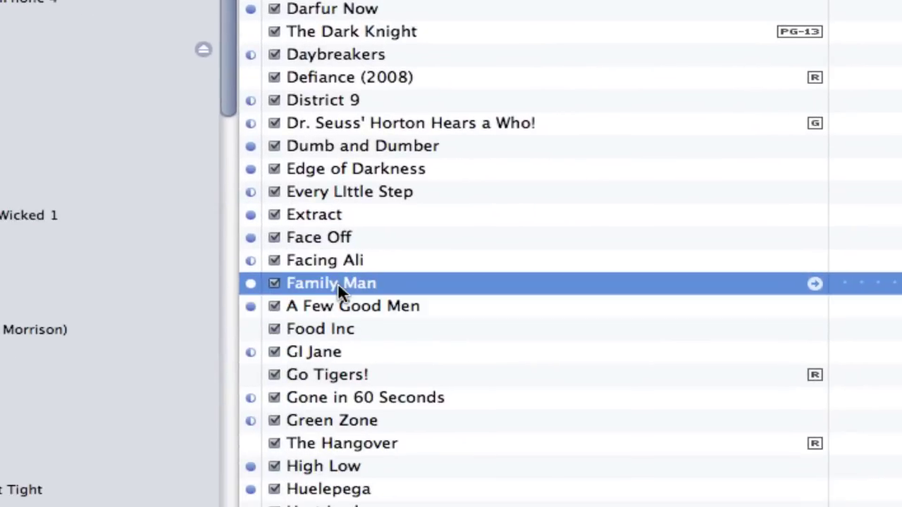
{"action": "double_click", "coordinate": [338, 282]}
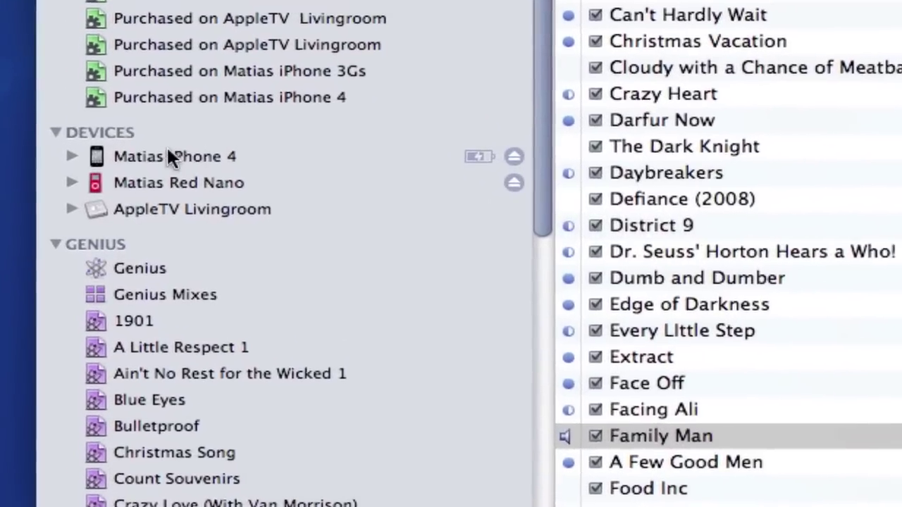
Step: Search the connected iPhone 4's movie sync list for "family" and apply the sync to transfer Family Man
{"action": "left_click", "coordinate": [147, 165]}
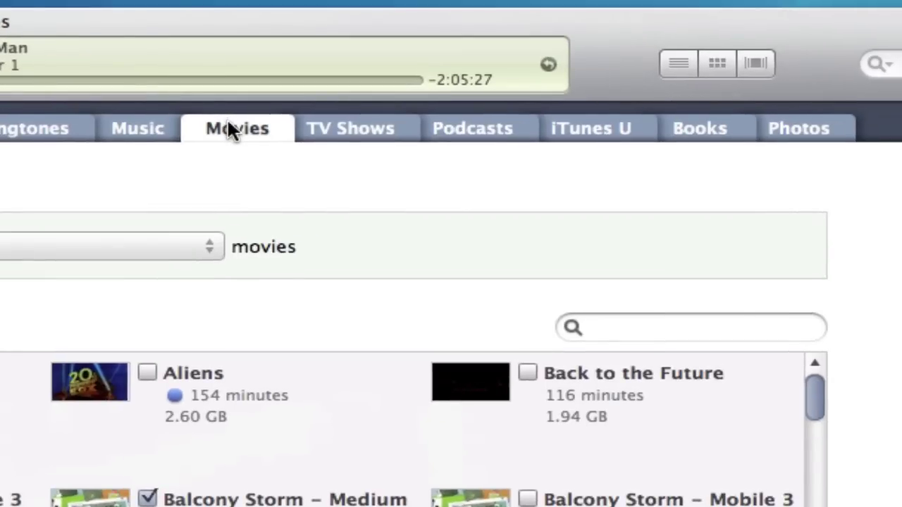
{"action": "left_click", "coordinate": [656, 329]}
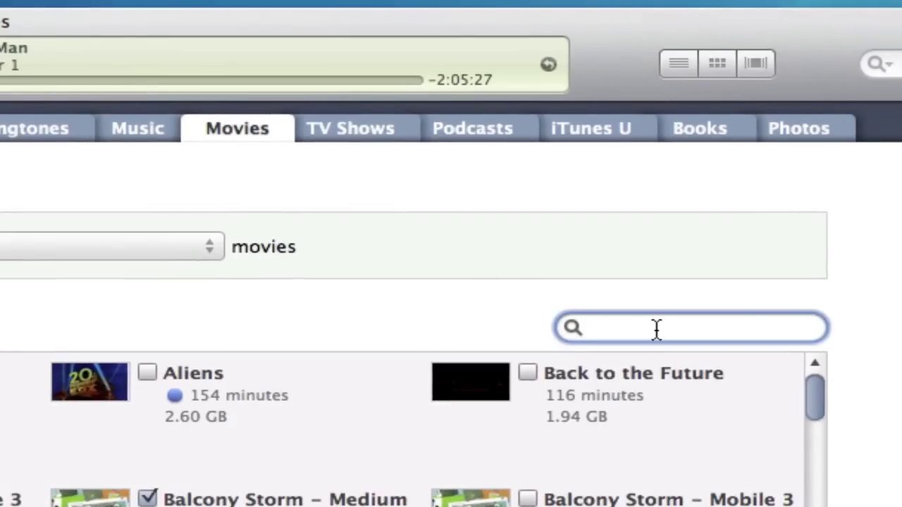
{"action": "type", "text": "family"}
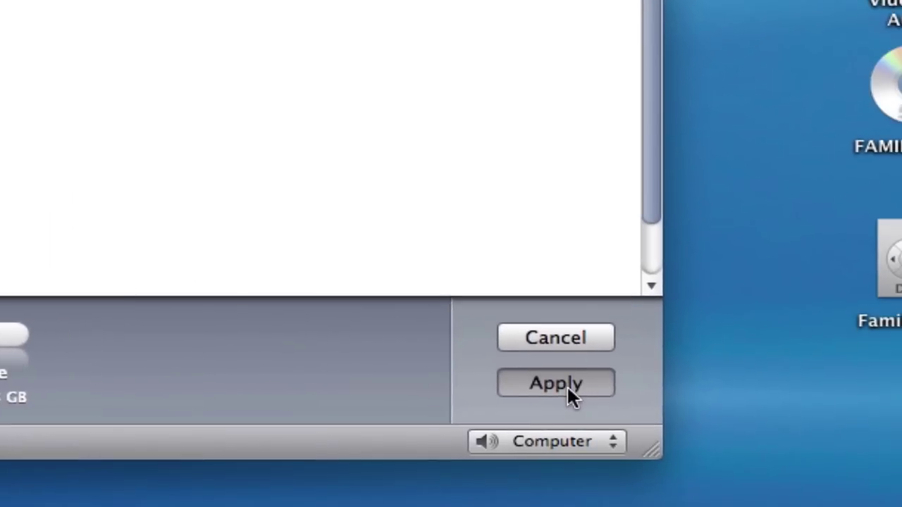
{"action": "left_click", "coordinate": [567, 386]}
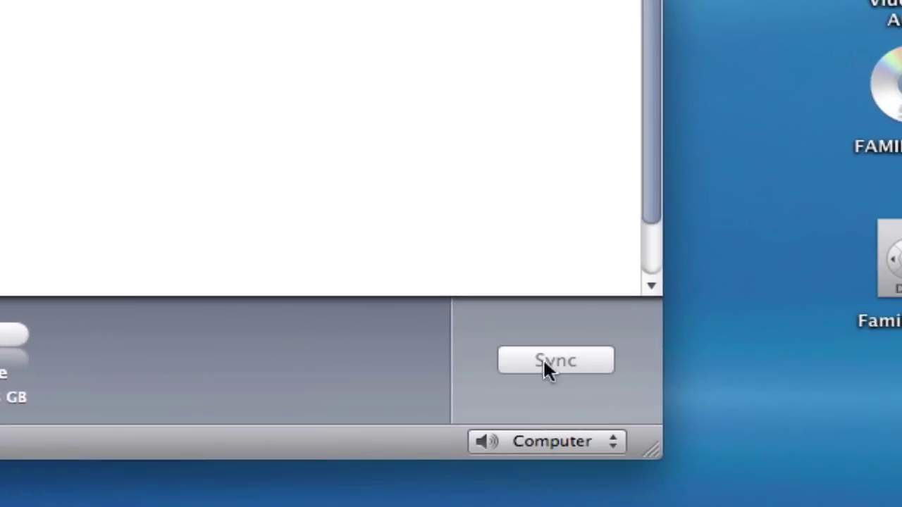